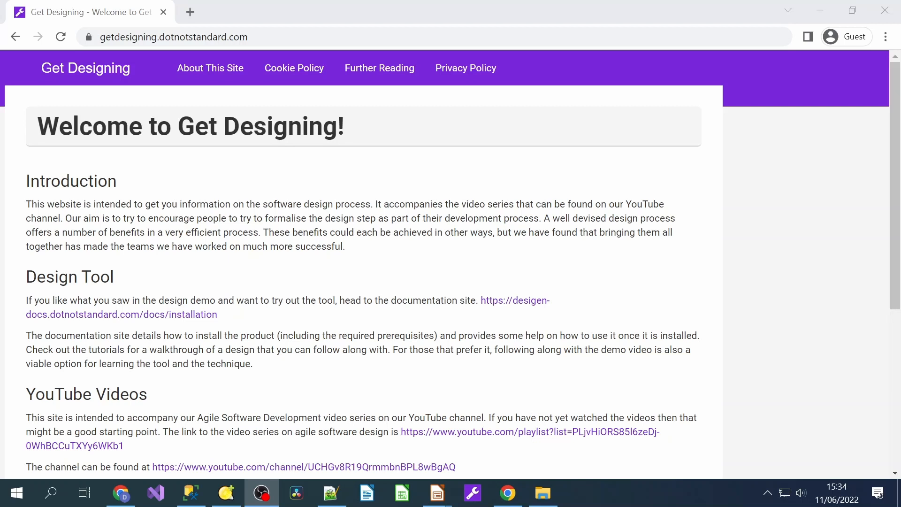
- Open the DesiGen installation documentation, review the Windows prerequisites and download the latest Windows setup file
click(534, 306)
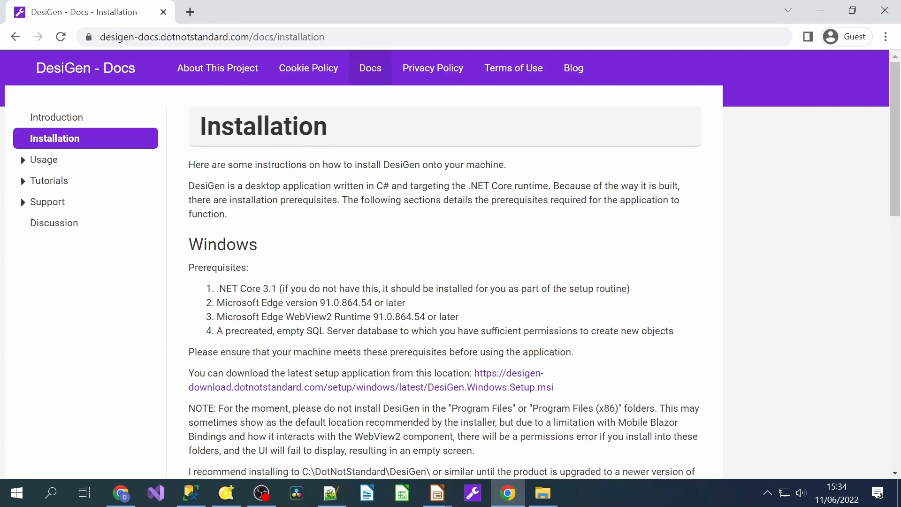
scroll(502, 197, down, 1)
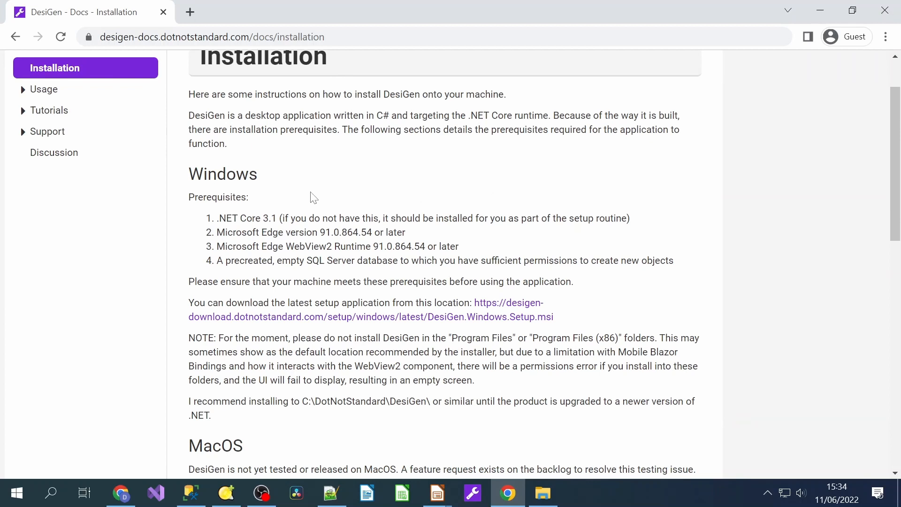
drag(188, 197, 177, 267)
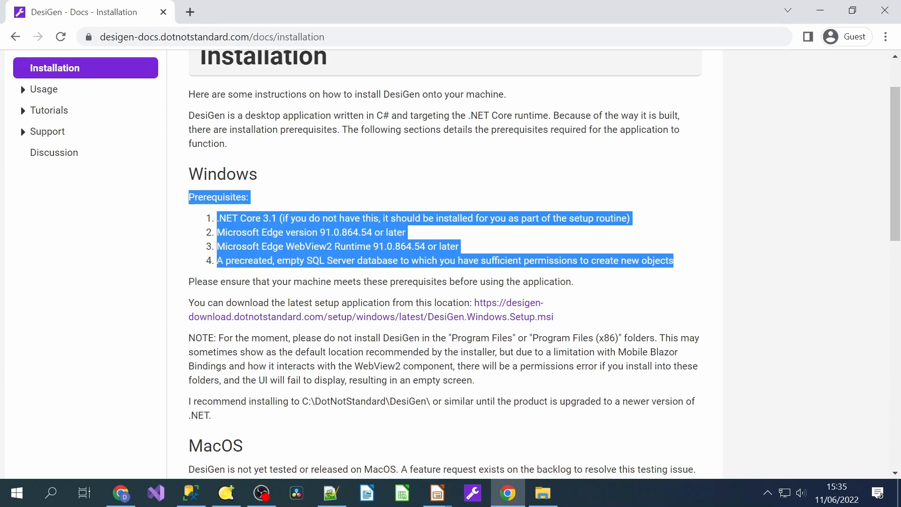
click(496, 310)
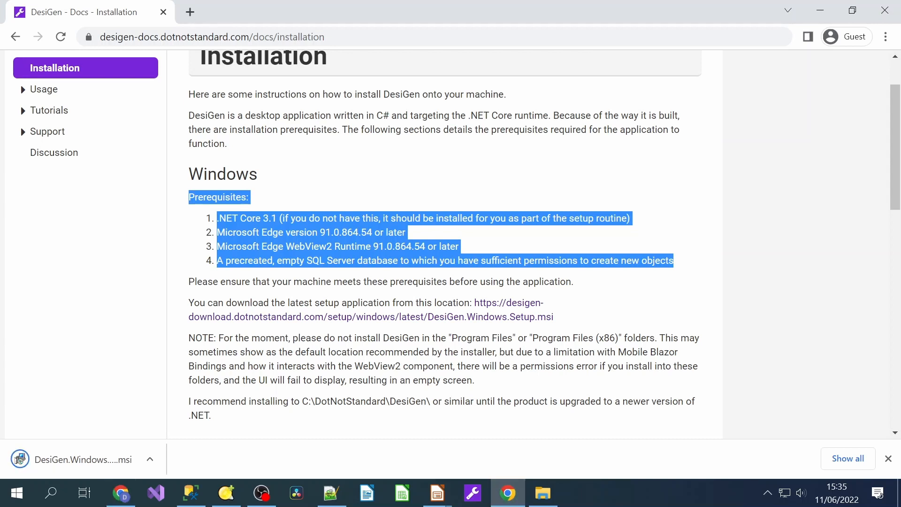
click(888, 458)
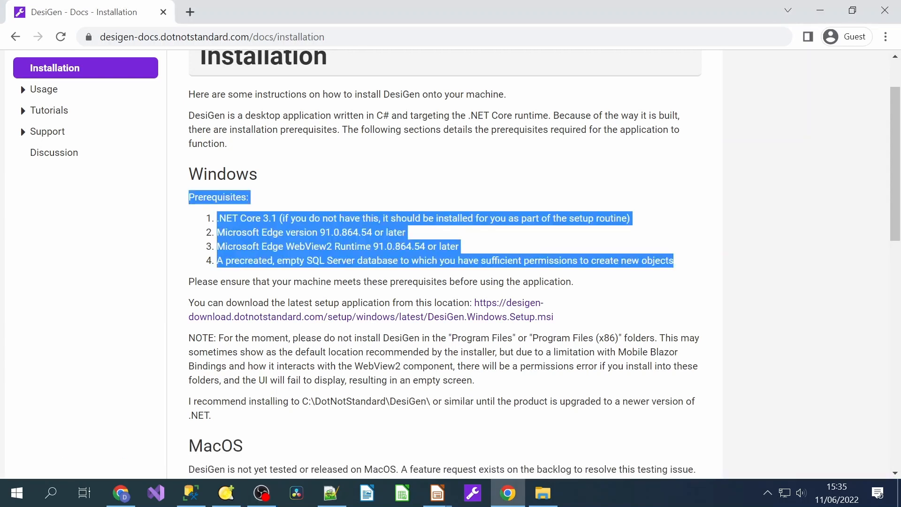
- Run DesiGen.Windows.Setup.msi despite the SmartScreen block
key(alt+Tab)
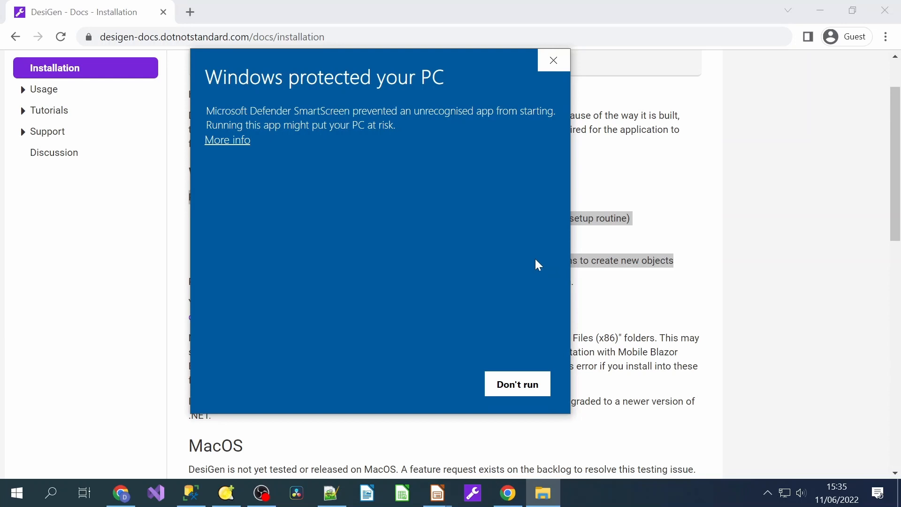
click(244, 143)
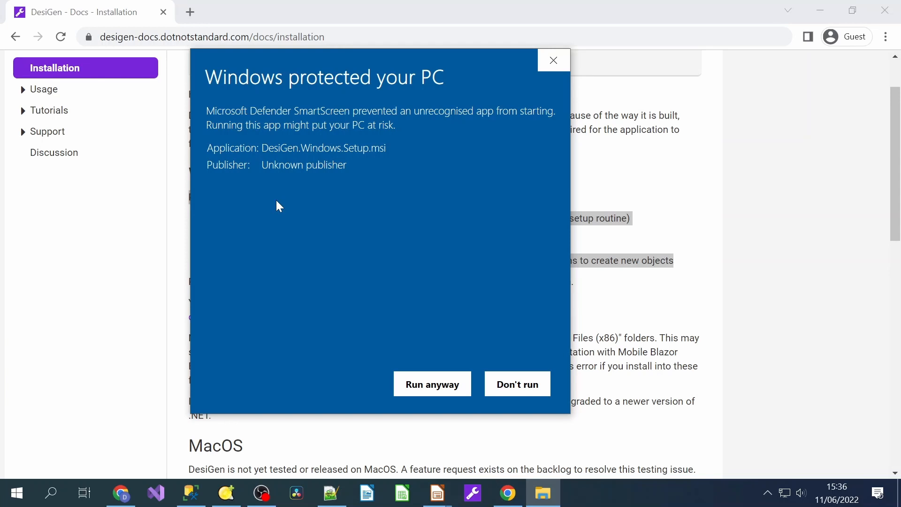
click(443, 388)
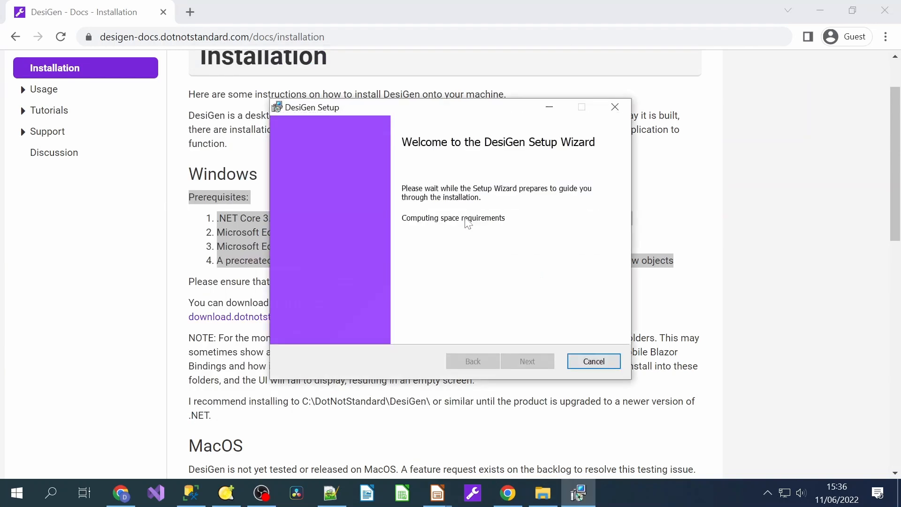
- Review and accept the End-User License Agreement in the DesiGen setup wizard, proceeding to the destination folder
click(527, 361)
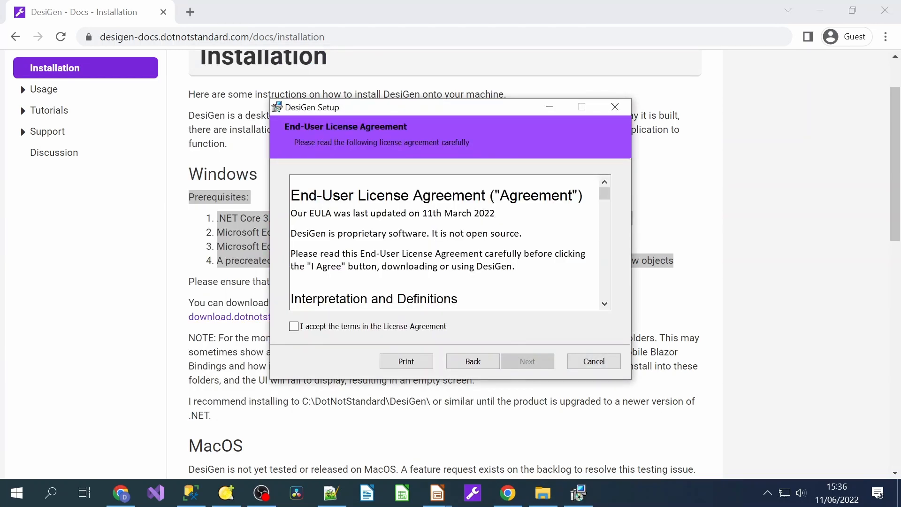
scroll(370, 334, down, 6)
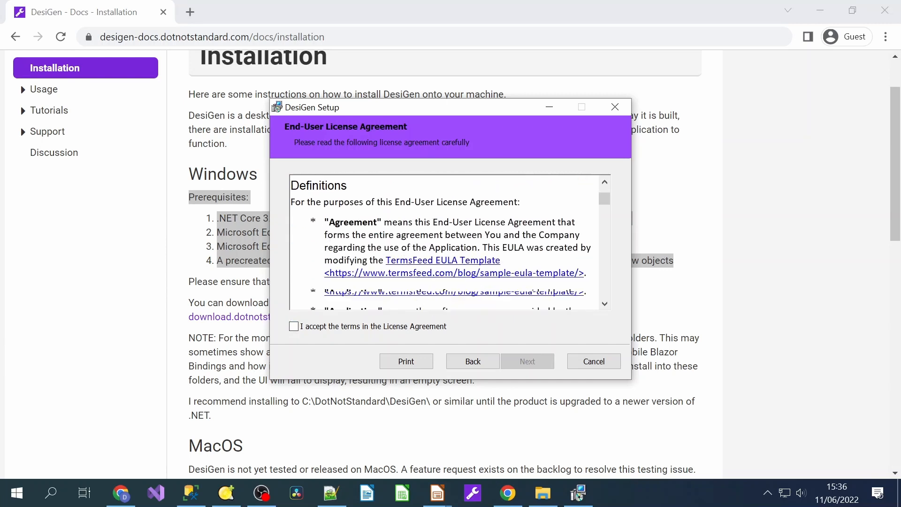
click(345, 327)
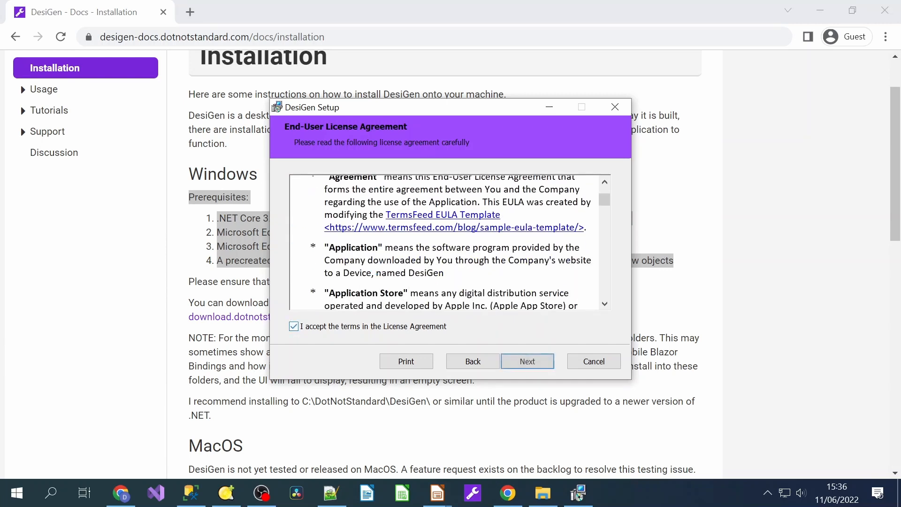
scroll(449, 375, down, 2)
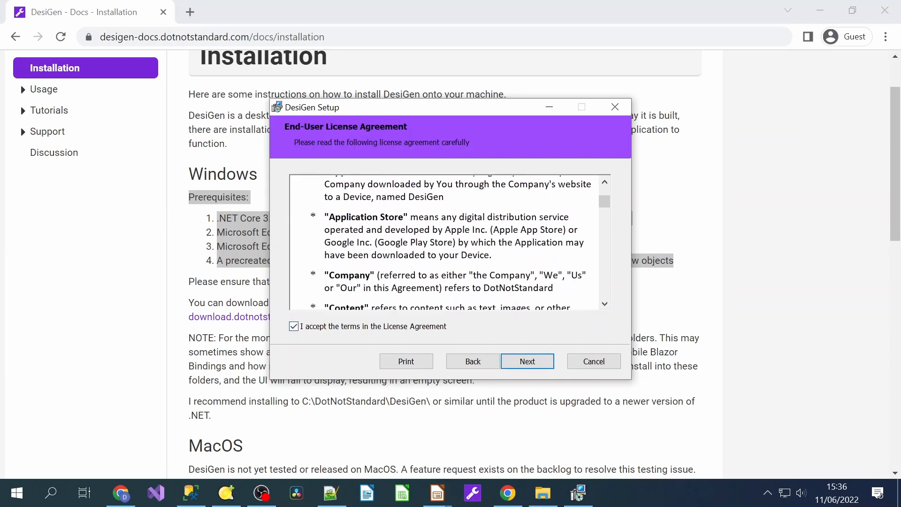
click(528, 363)
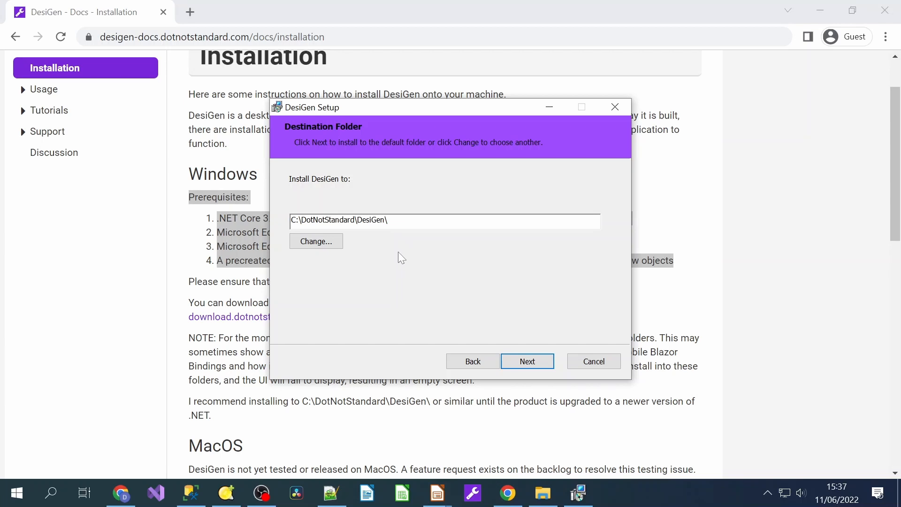
- Install DesiGen to C:\DotNotStandard\DesiGen\ and finish the setup wizard
click(528, 360)
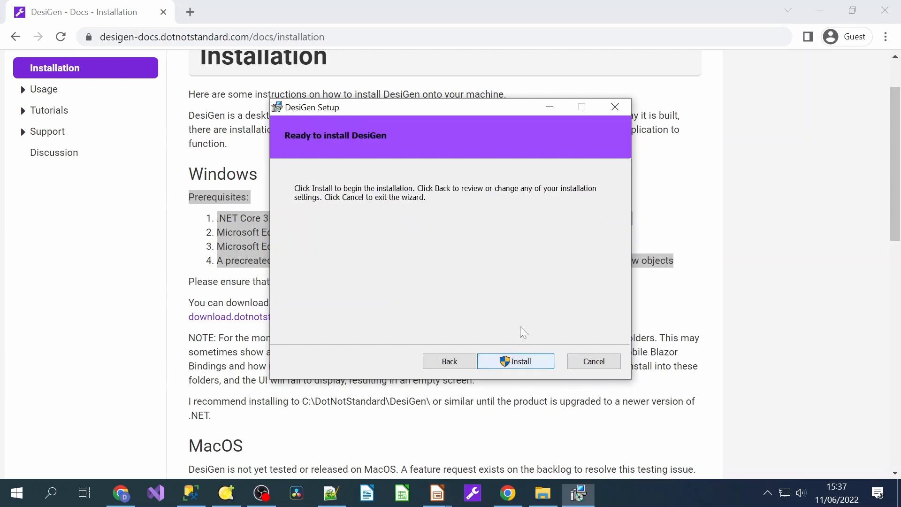
click(518, 360)
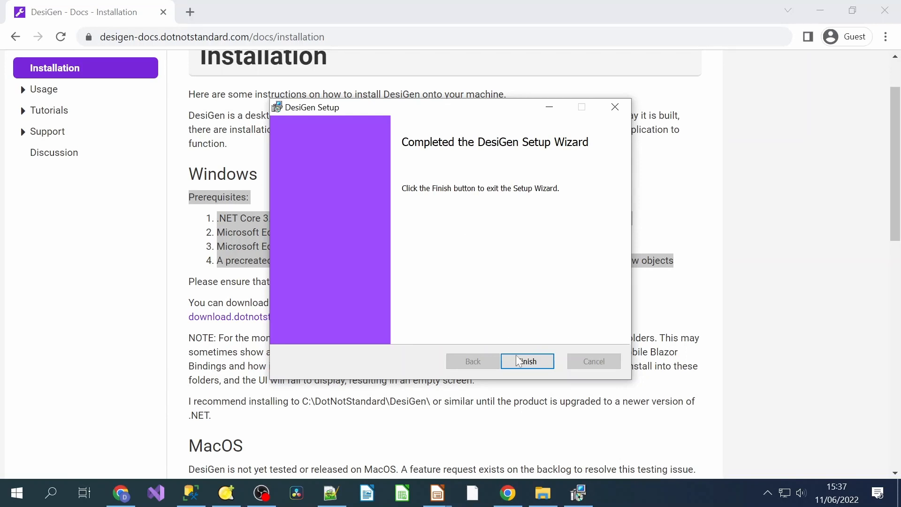
click(525, 361)
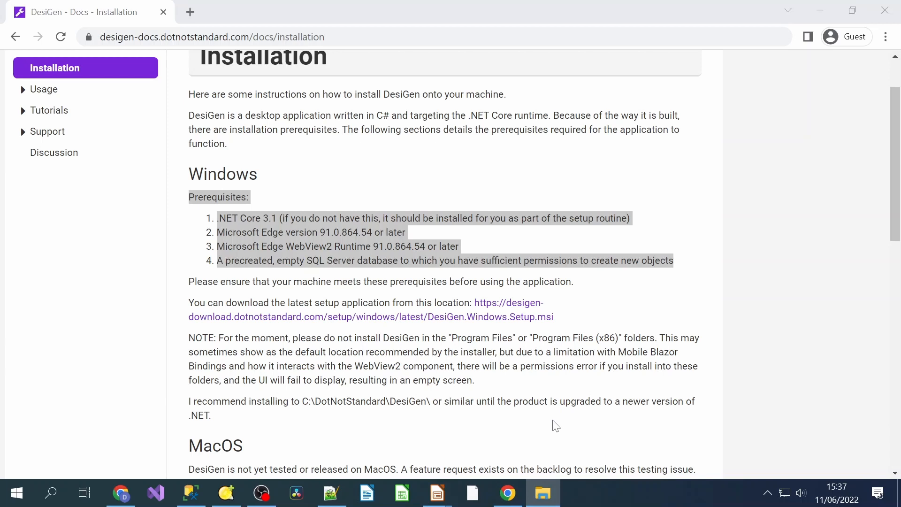
- Launch DesiGen and set the data store's server name to "." and database name to DesiGen_Demo
click(17, 492)
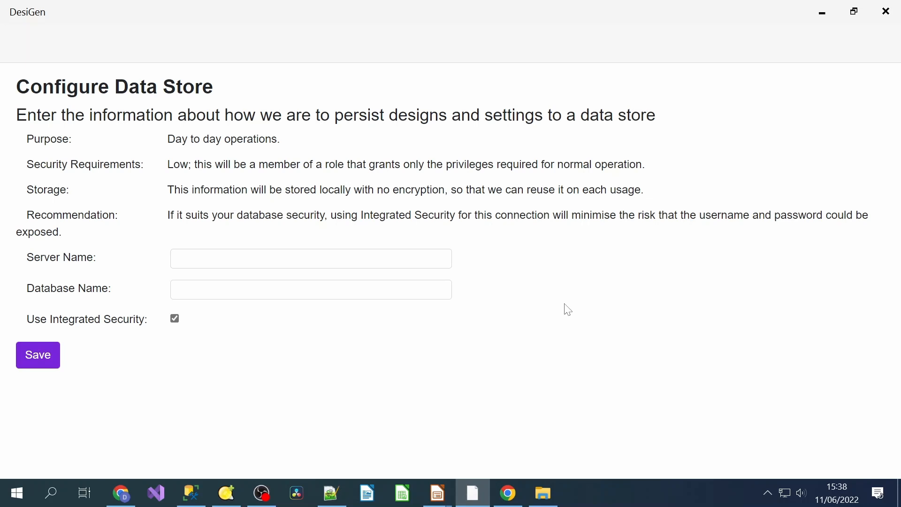
drag(281, 140, 167, 139)
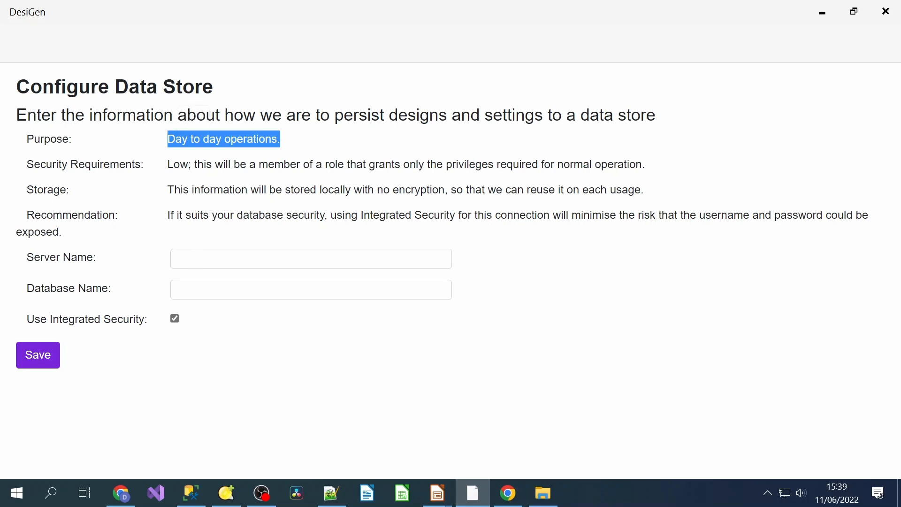
click(194, 264)
click(228, 301)
key(Tab)
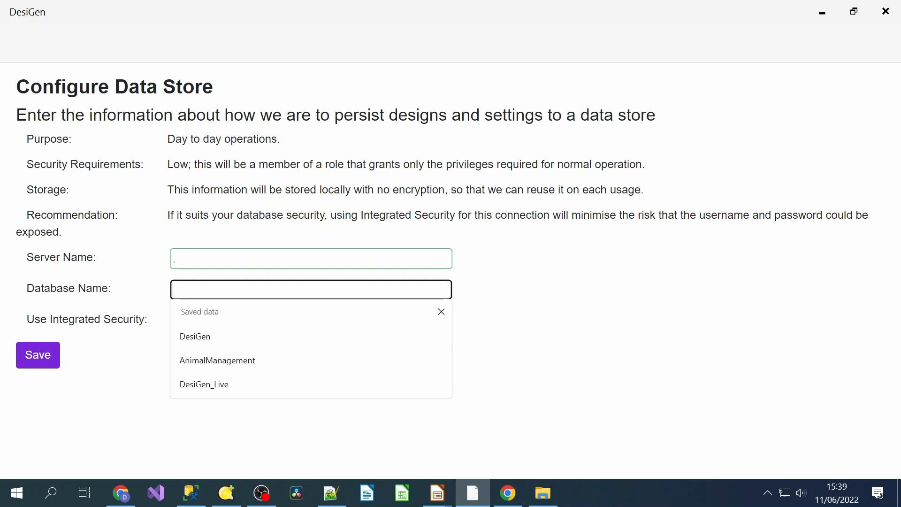
text(D)
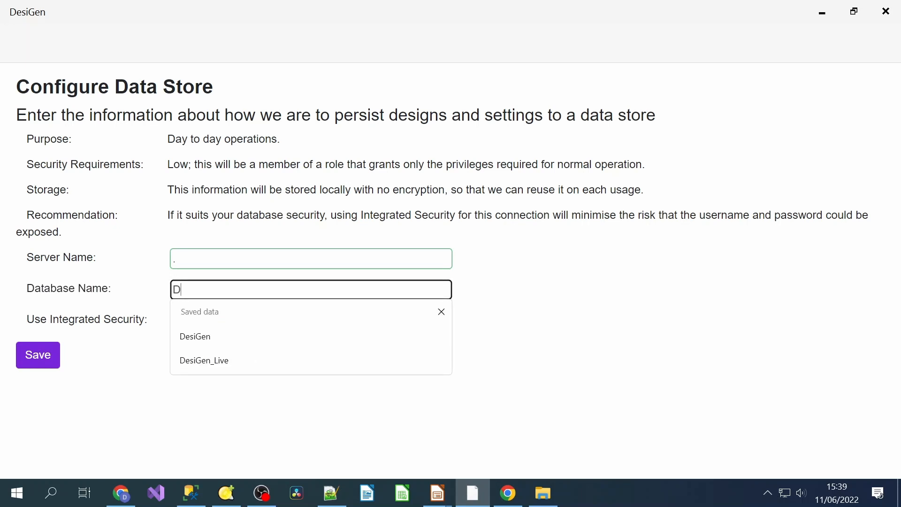
text(esiGen_Demo)
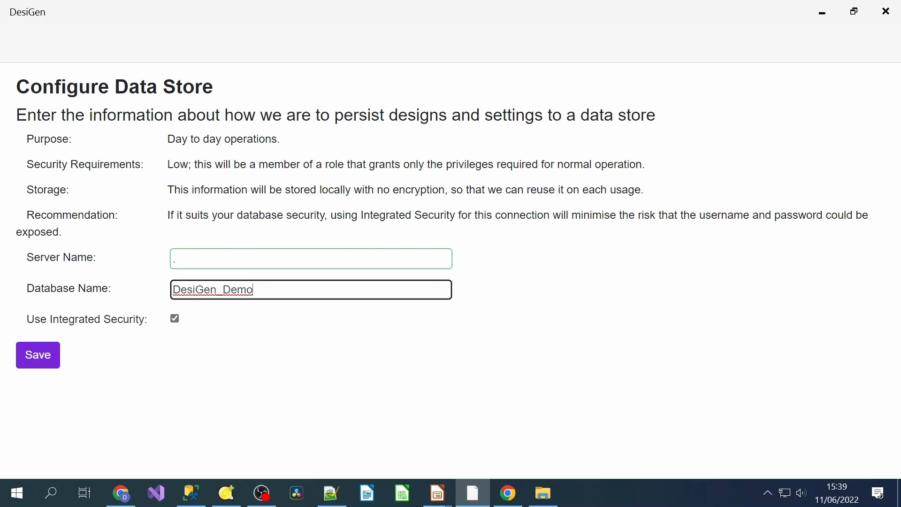
- Disable integrated security for the data store, enter the user name DesiGenUser with its password and confirmation, and save the connection
click(174, 319)
key(Tab)
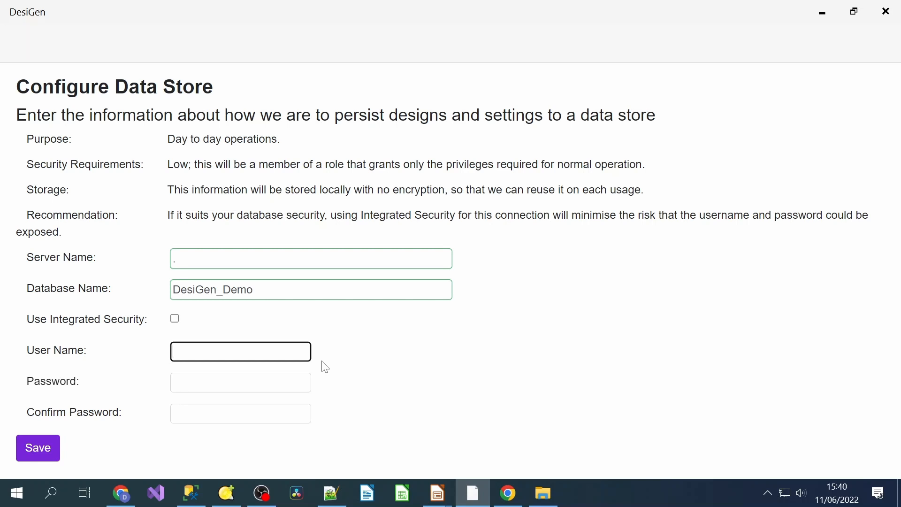
text(DesiGen)
text(User)
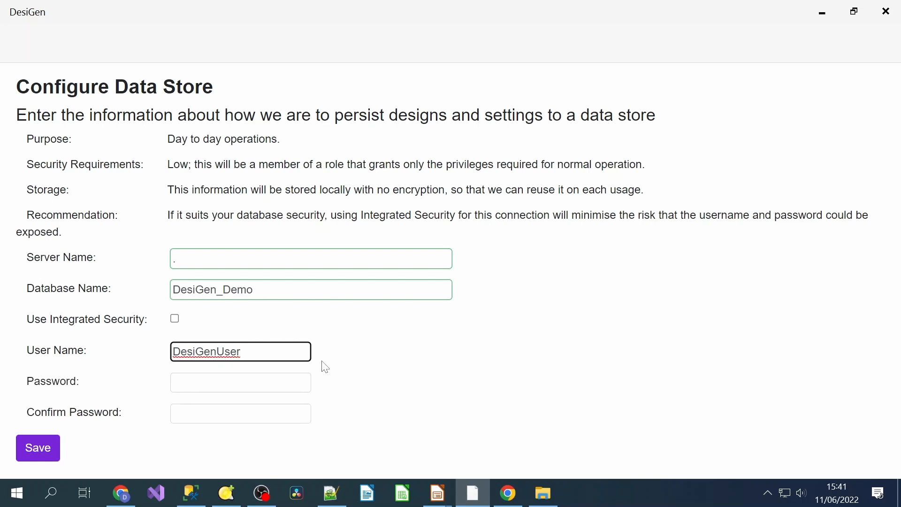
key(Tab)
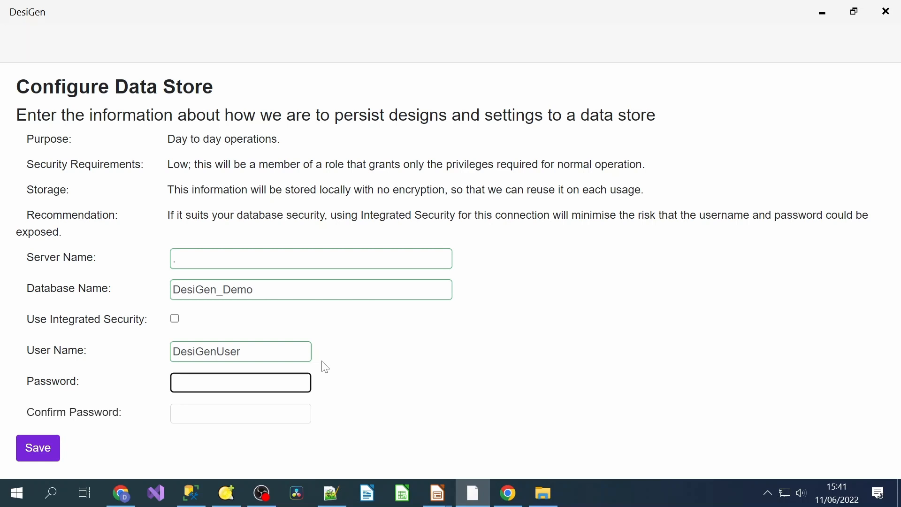
text(••••••••••••)
key(Tab)
text(•••••••••)
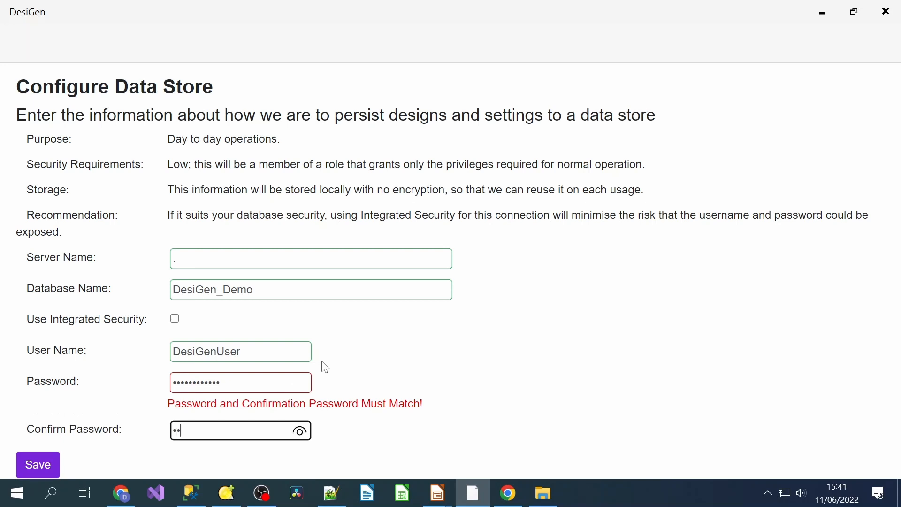
text(•••)
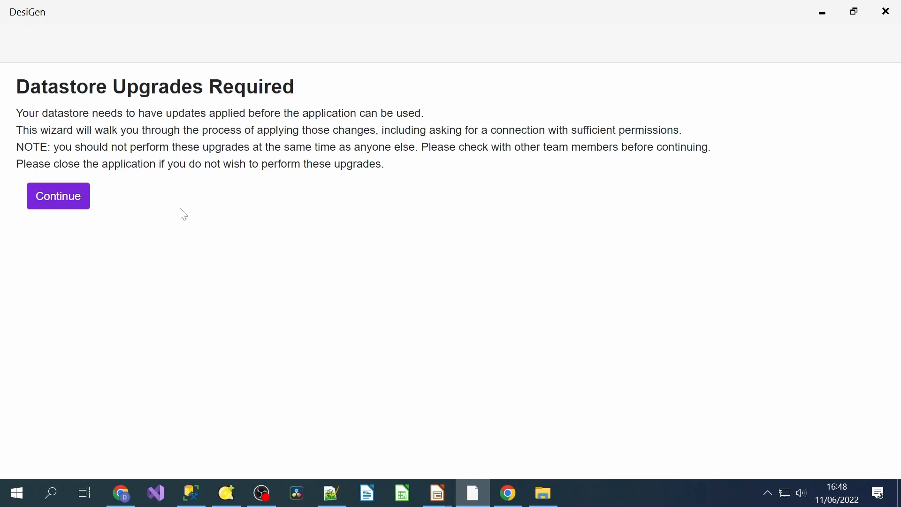
- Perform the datastore upgrades using server ".", database DesiGen_Demo and integrated security
click(83, 206)
click(83, 203)
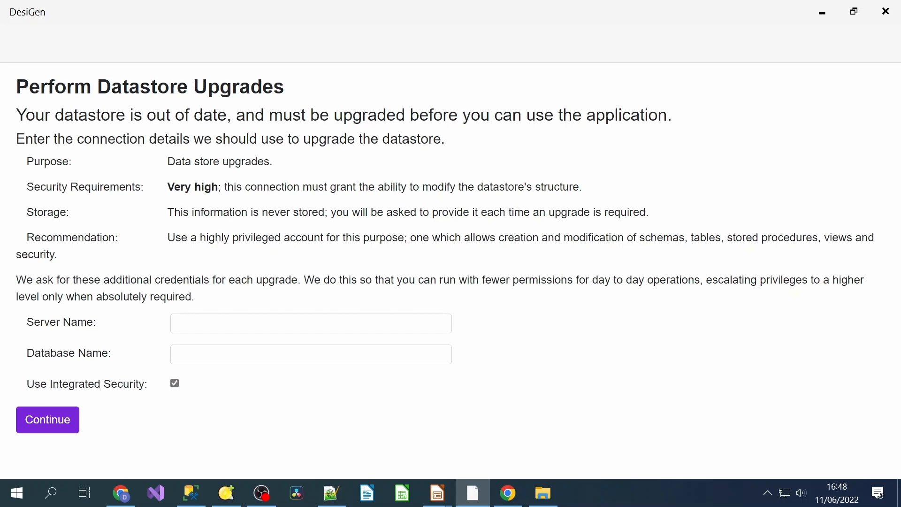
drag(168, 187, 269, 196)
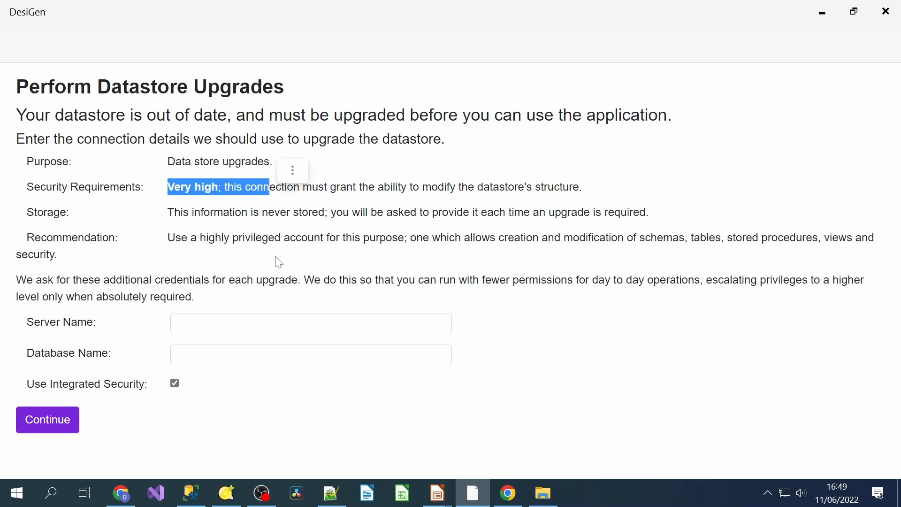
click(226, 322)
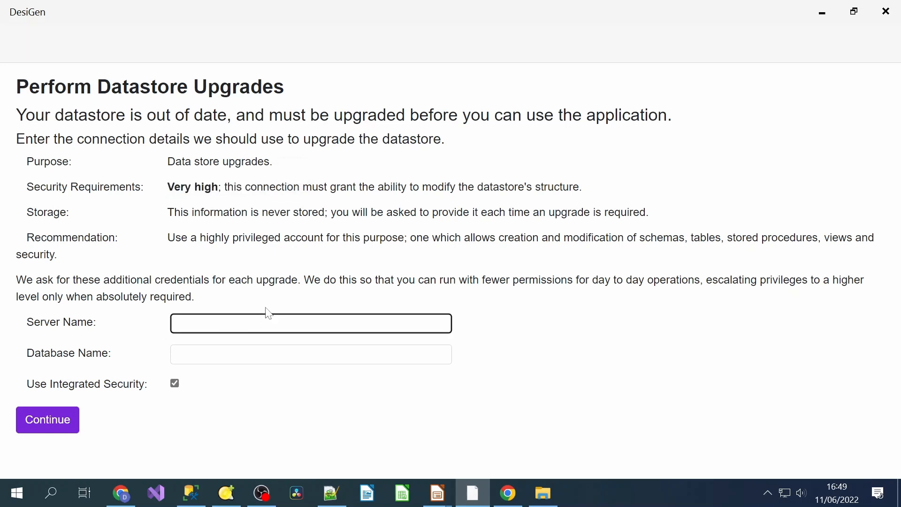
text(.)
key(Tab)
text(Desi)
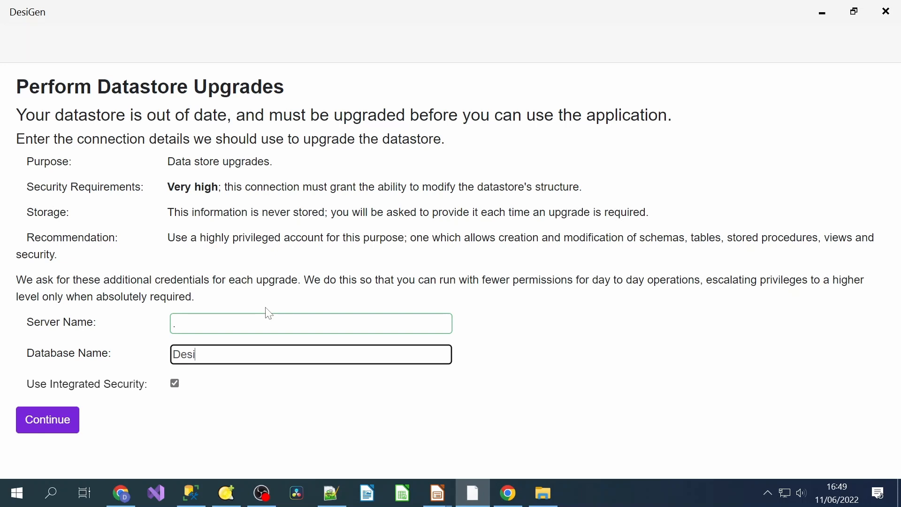
text(Gen_demo)
drag(229, 355, 222, 355)
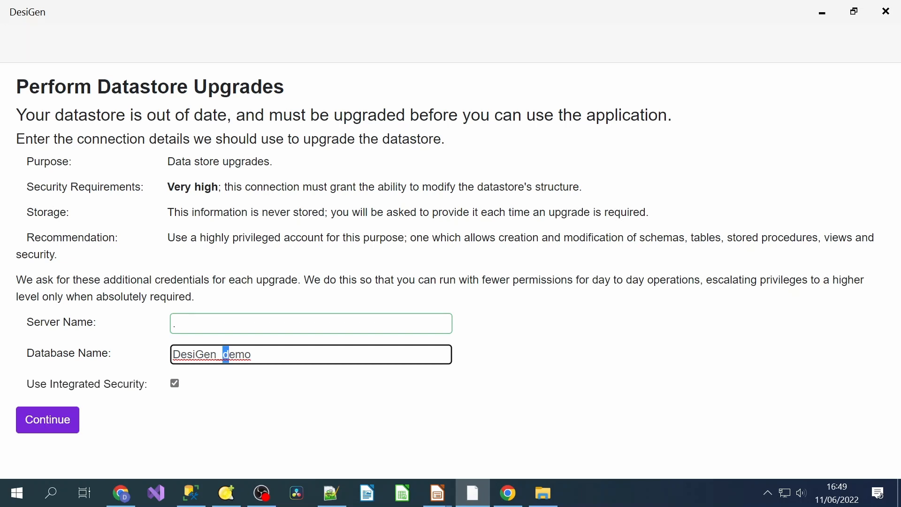
text(D)
key(Tab)
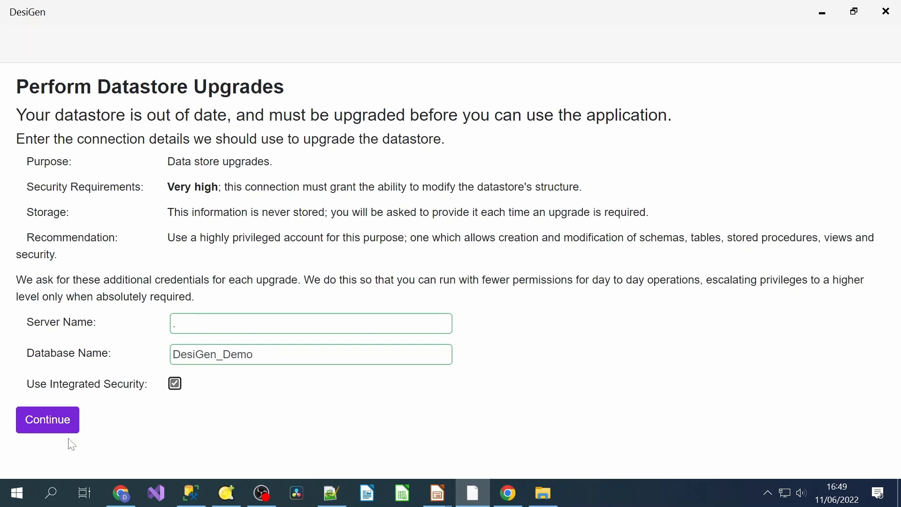
click(54, 429)
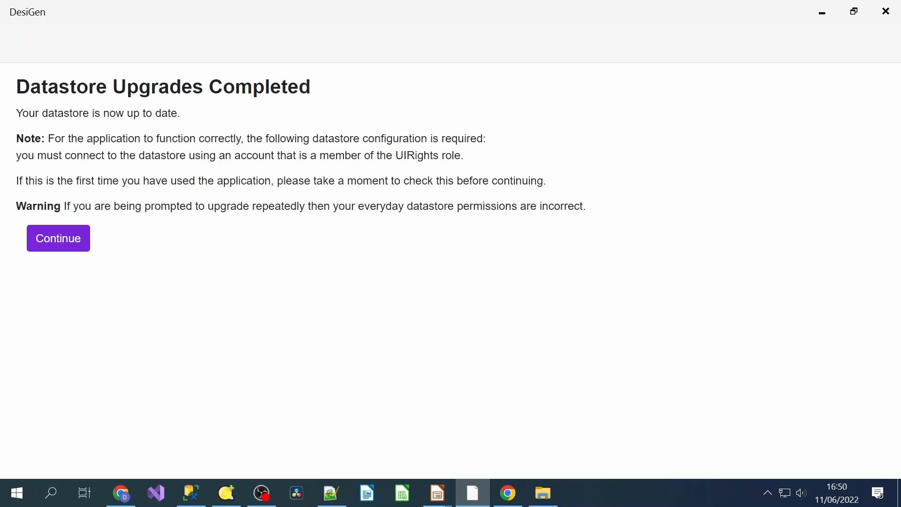
- Switch to SQL Server Management Studio and select the UIRights role among the DesiGen_Demo database's security roles
drag(900, 47, 464, 23)
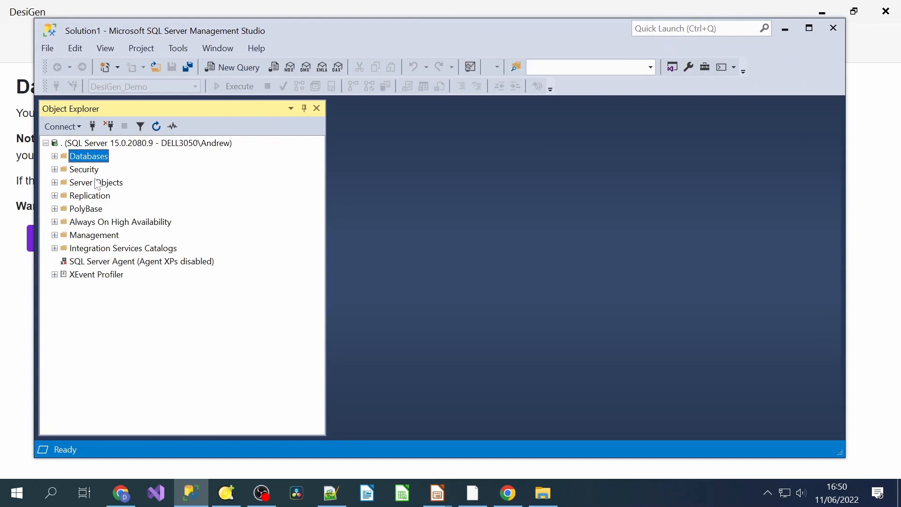
click(55, 157)
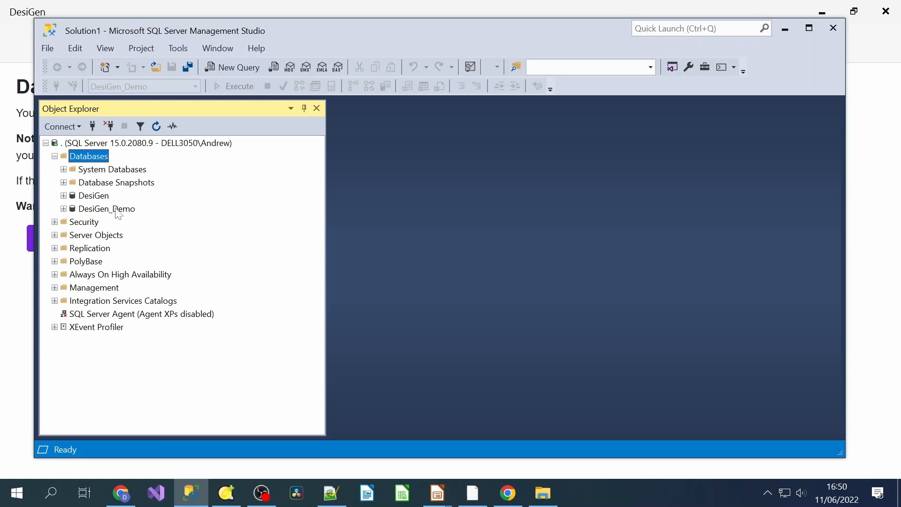
click(64, 209)
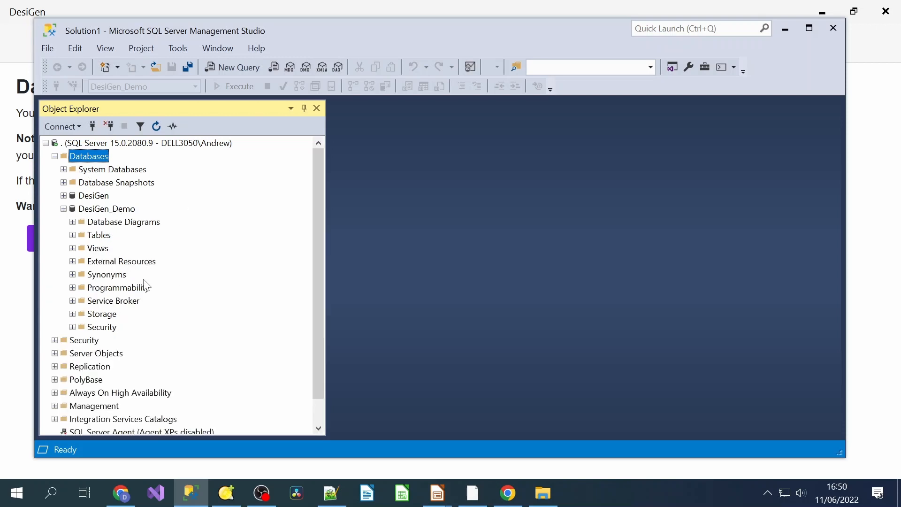
click(72, 327)
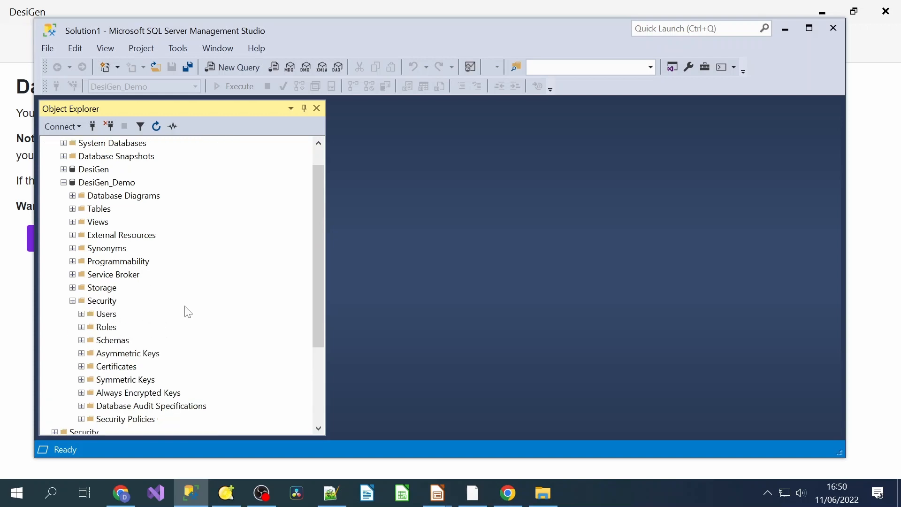
scroll(187, 312, down, 2)
click(81, 248)
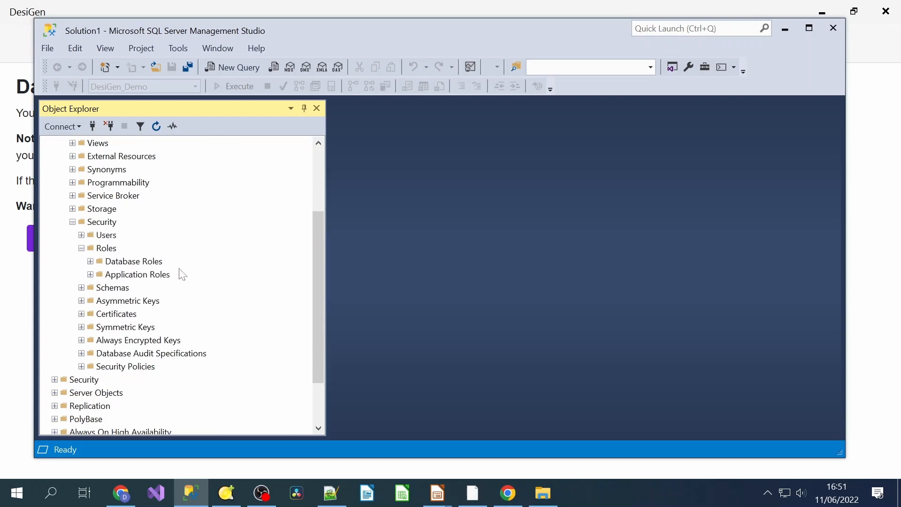
scroll(183, 274, down, 1)
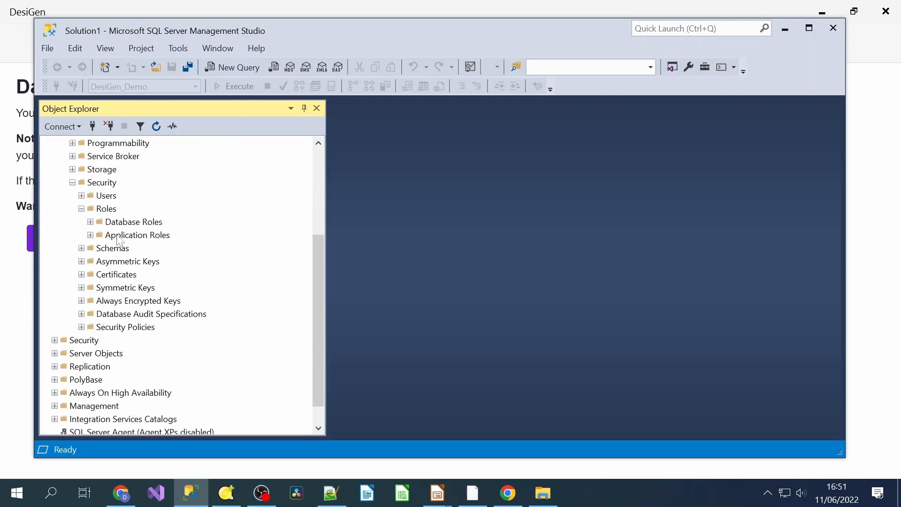
click(91, 222)
scroll(201, 261, down, 2)
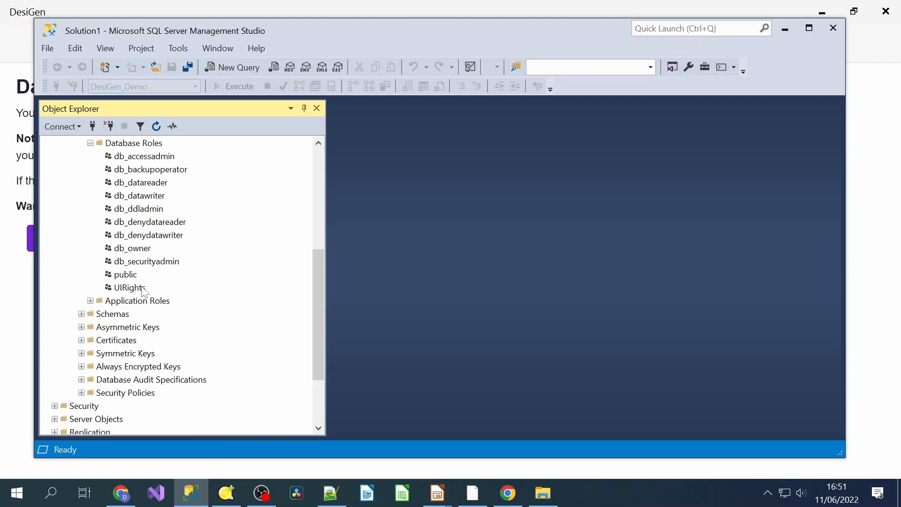
click(143, 289)
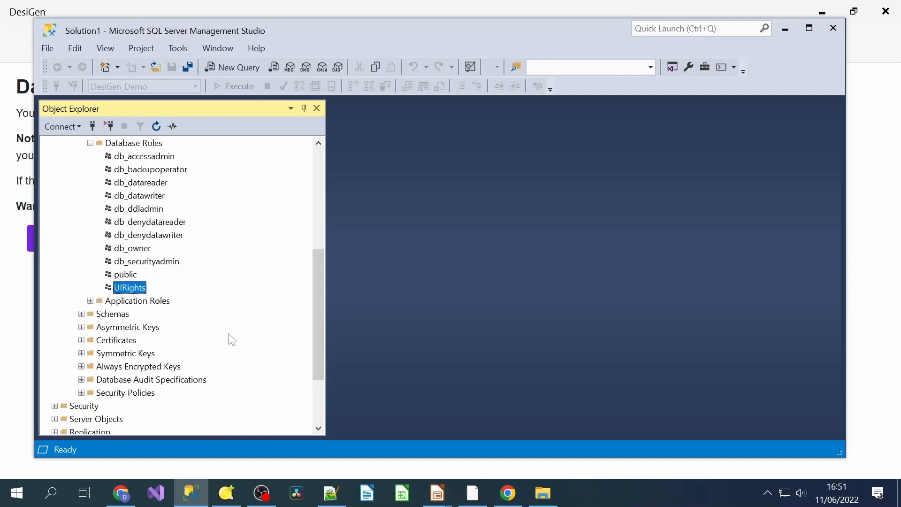
- Add DesiGenUser as a member of the UIRights database role and save the role's properties
scroll(232, 339, up, 1)
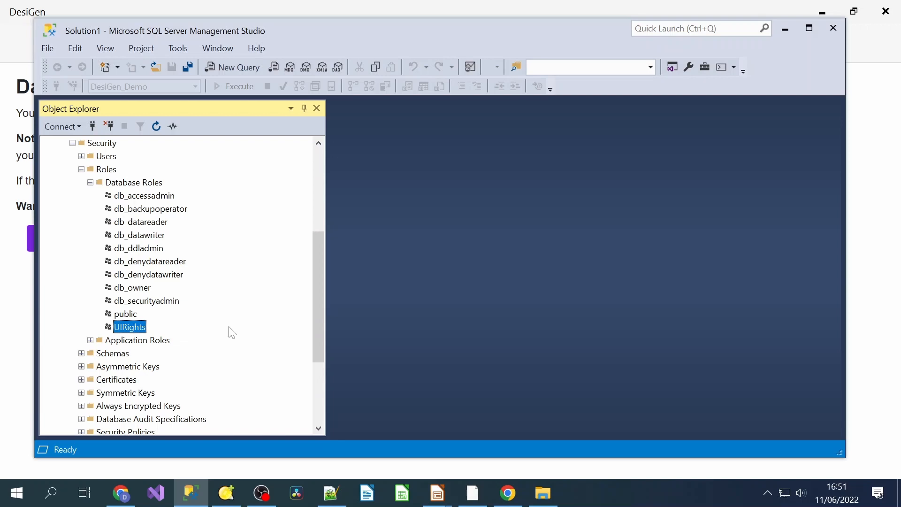
right_click(137, 324)
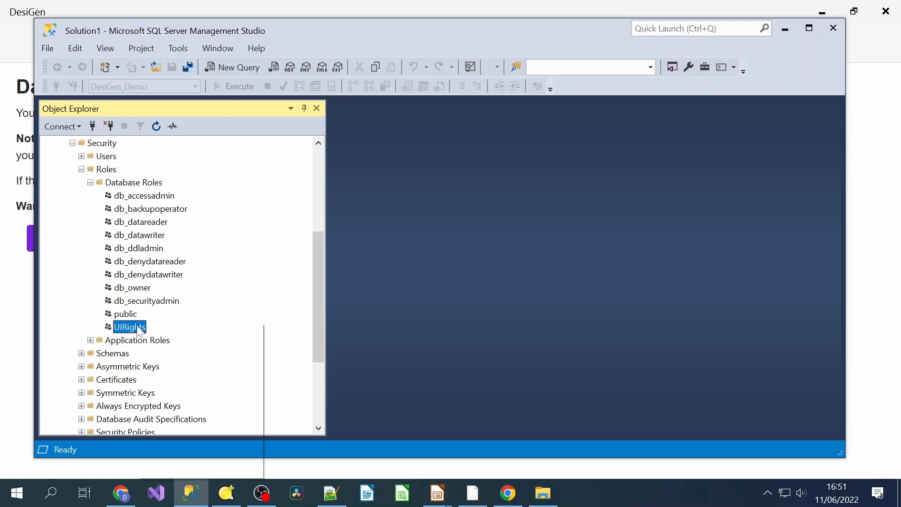
click(207, 469)
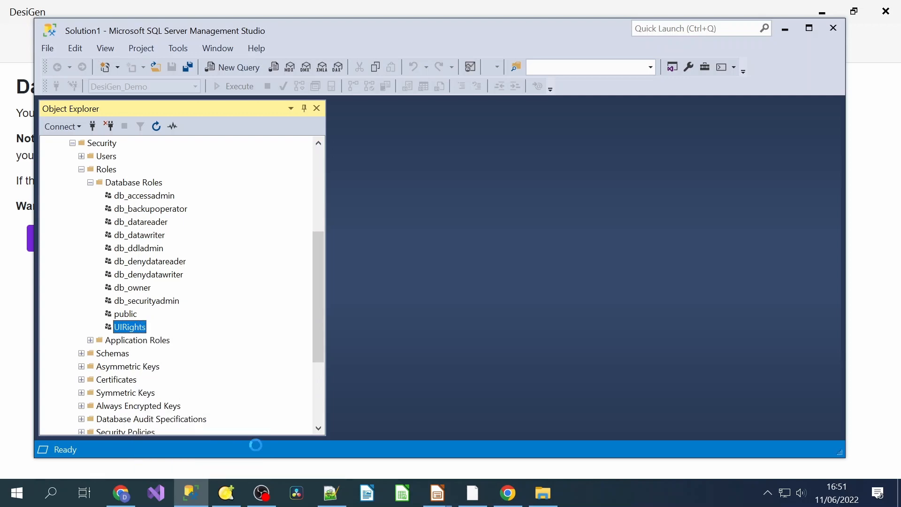
scroll(462, 195, down, 3)
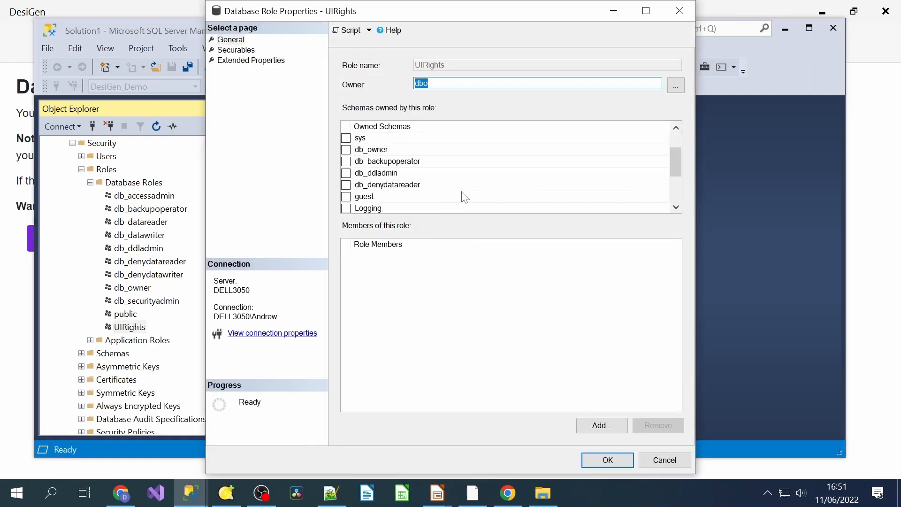
scroll(459, 194, up, 4)
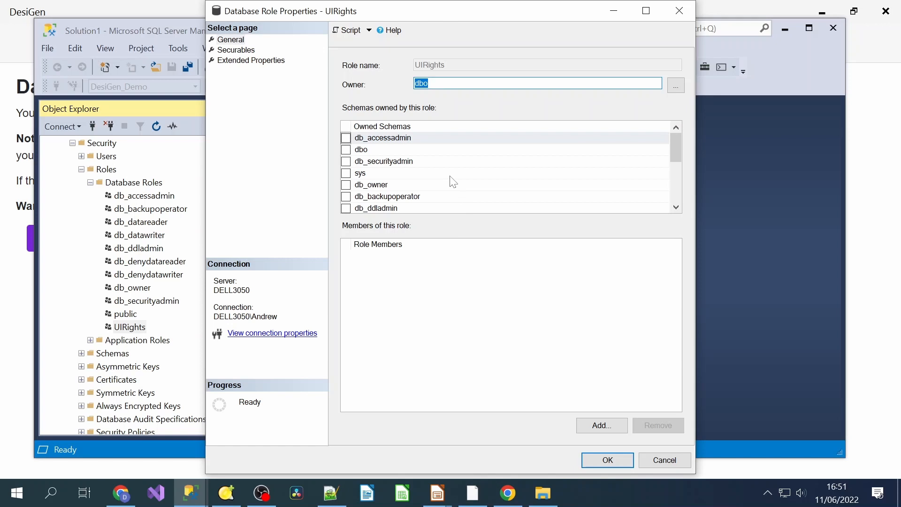
click(596, 429)
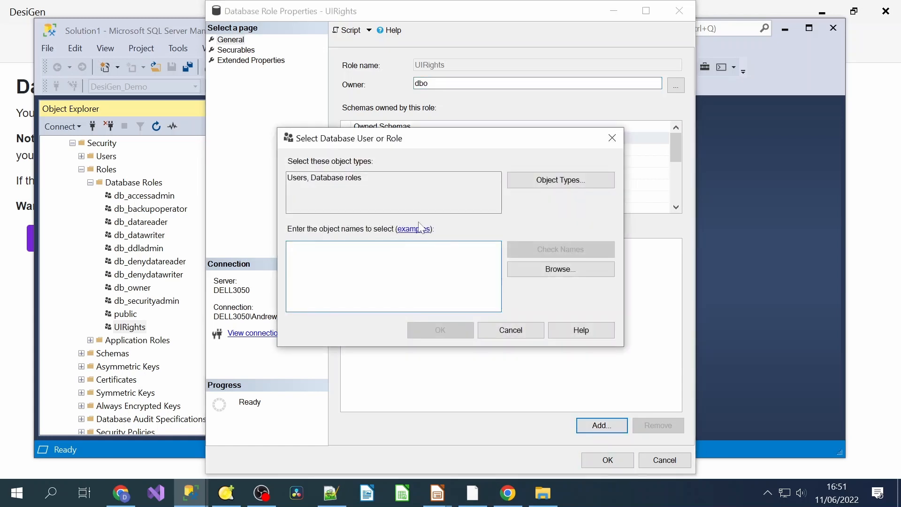
text(Desi)
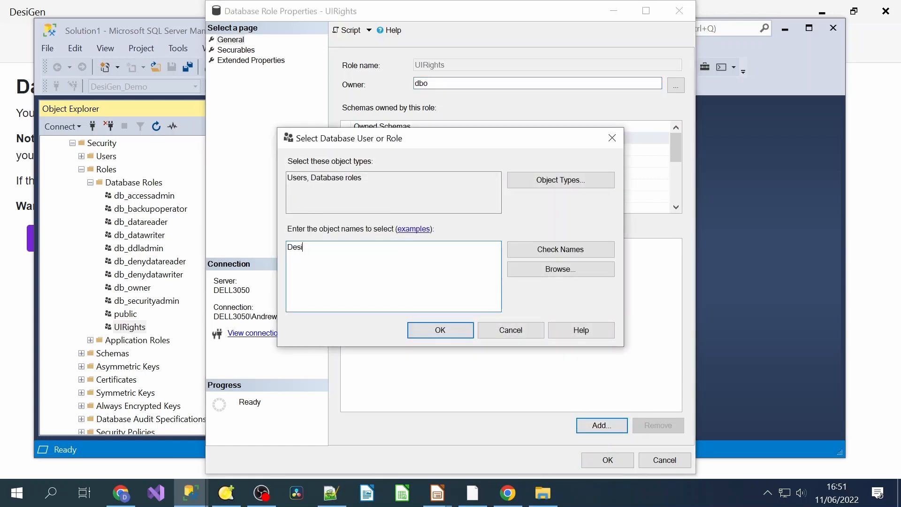
text(GenUser)
click(528, 245)
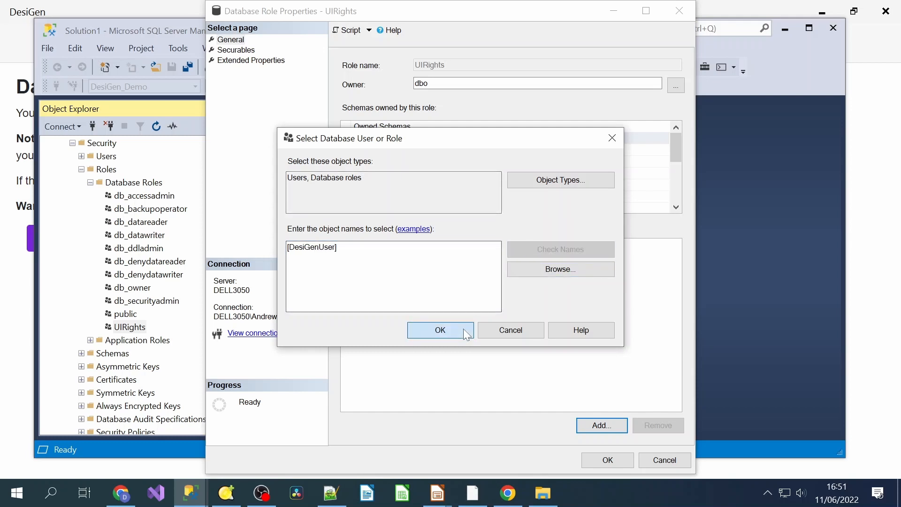
click(465, 330)
click(610, 455)
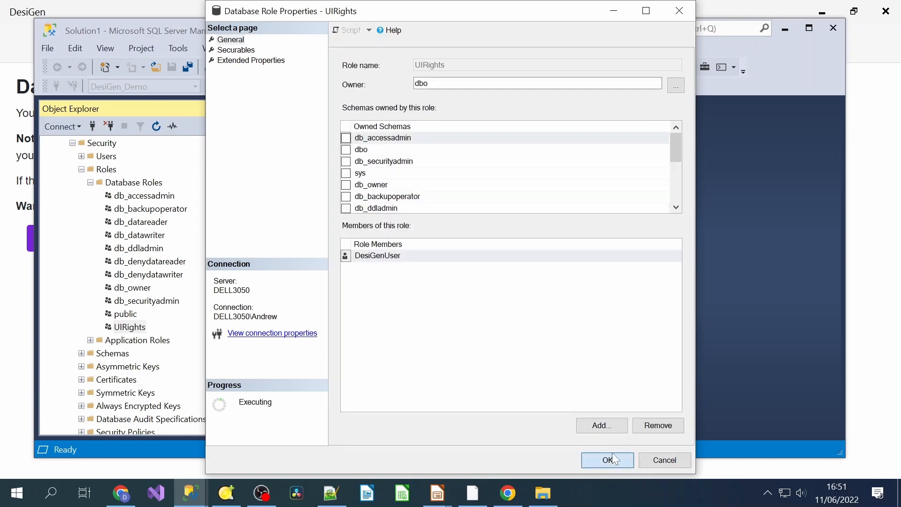
- Reopen the UIRights role's properties to check its member list, and close them without changes
right_click(140, 329)
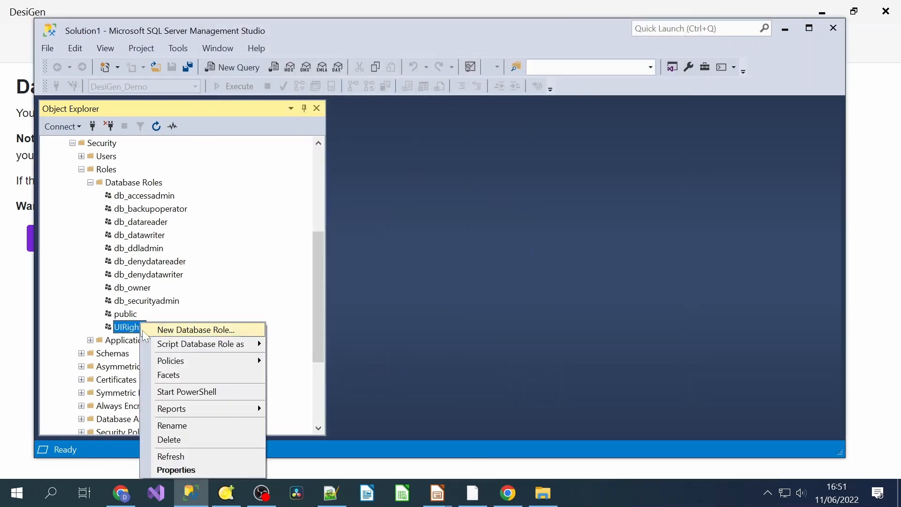
click(209, 473)
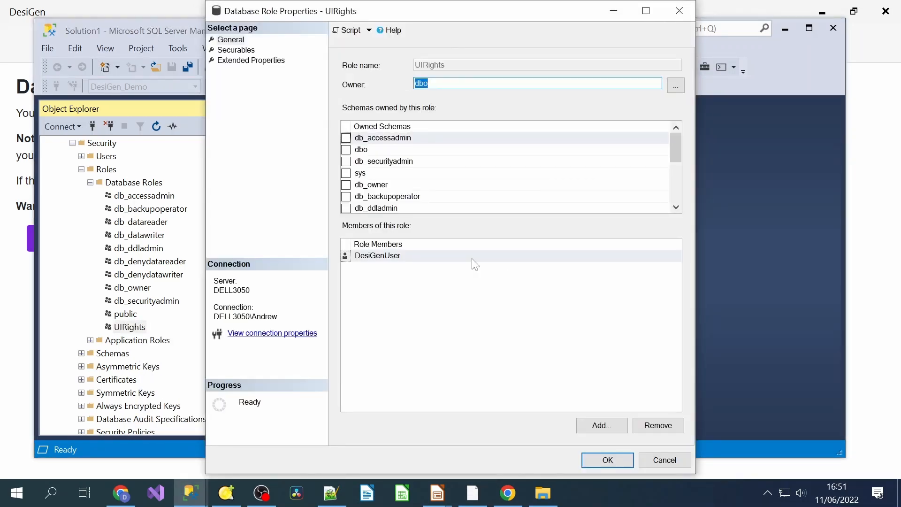
click(664, 460)
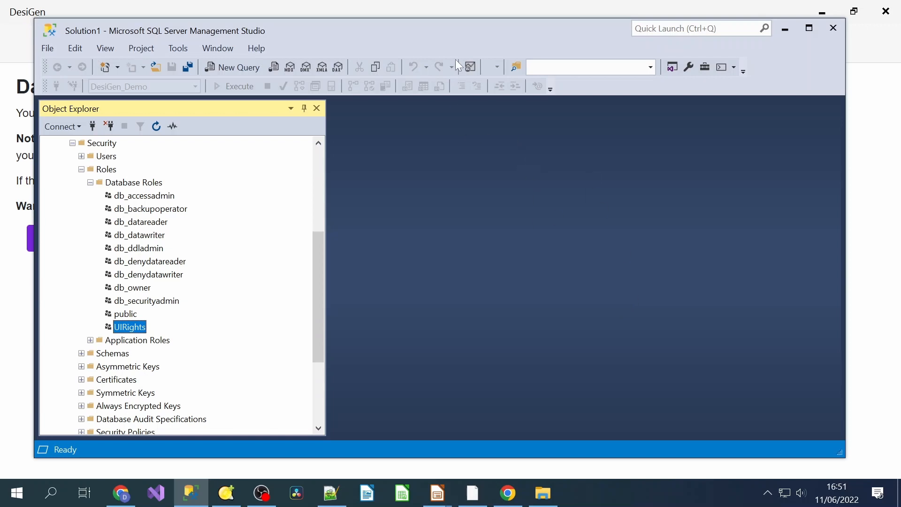
- Return to DesiGen, continue past the datastore upgrade page and go through the Key Concepts tour until it is finished
drag(440, 24, 900, 27)
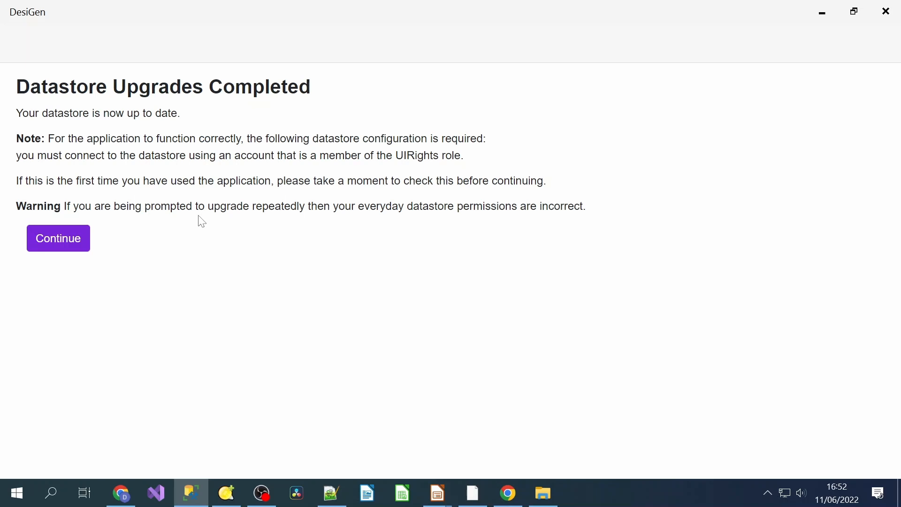
click(77, 248)
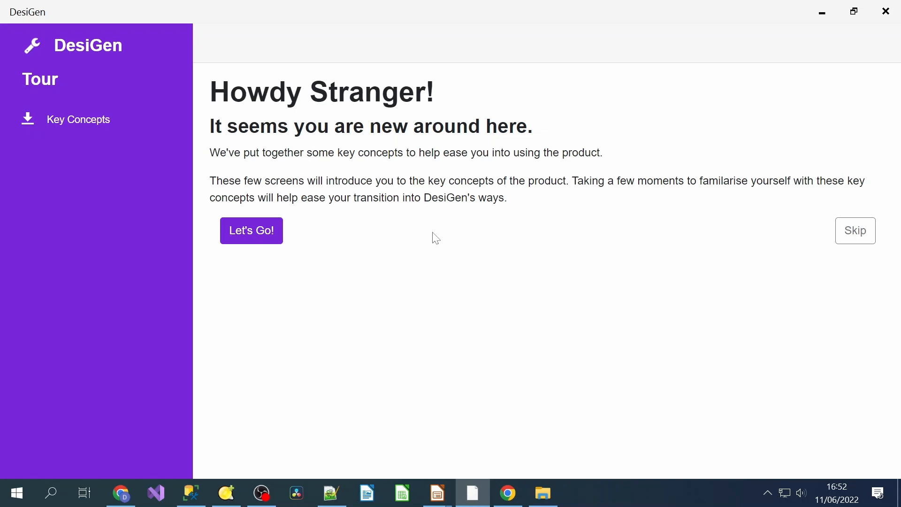
click(251, 239)
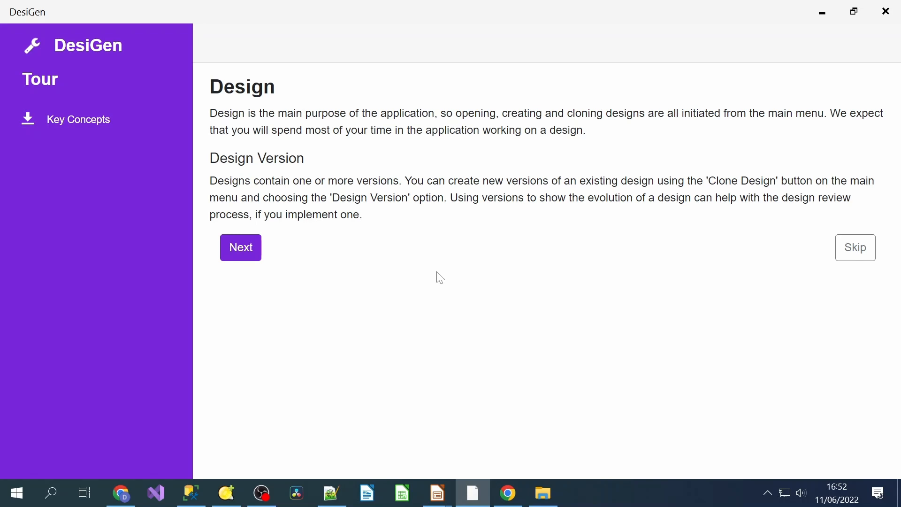
click(252, 247)
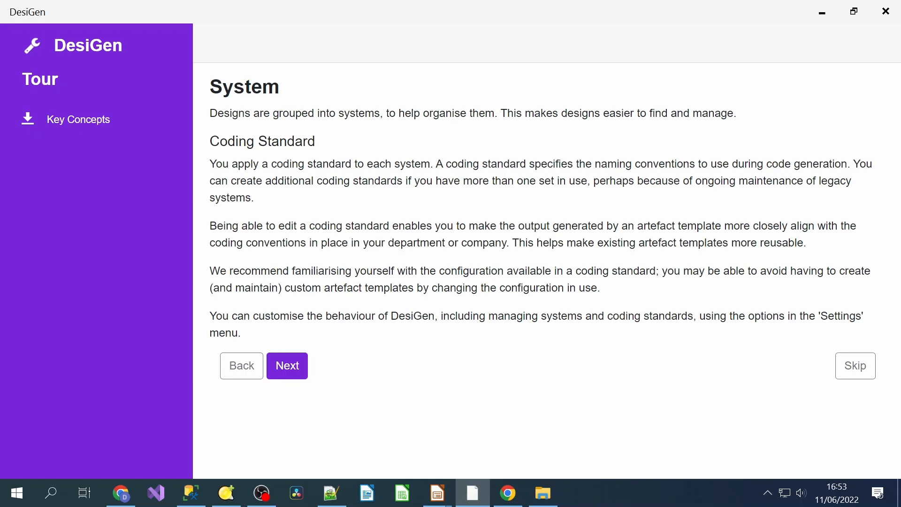
click(297, 365)
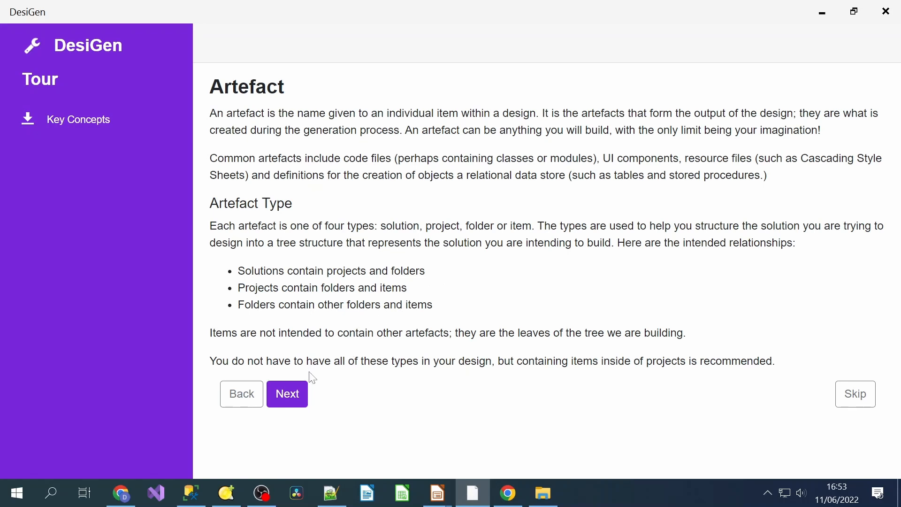
click(295, 390)
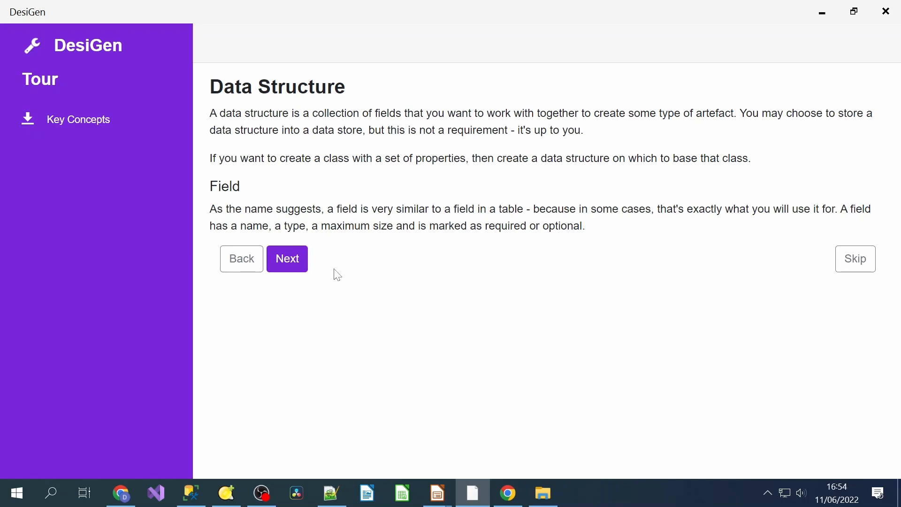
click(294, 267)
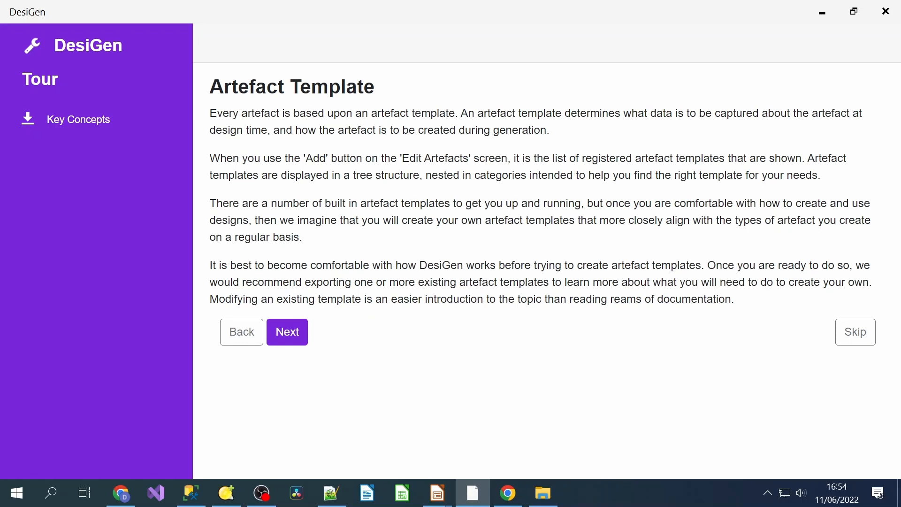
click(297, 341)
click(289, 328)
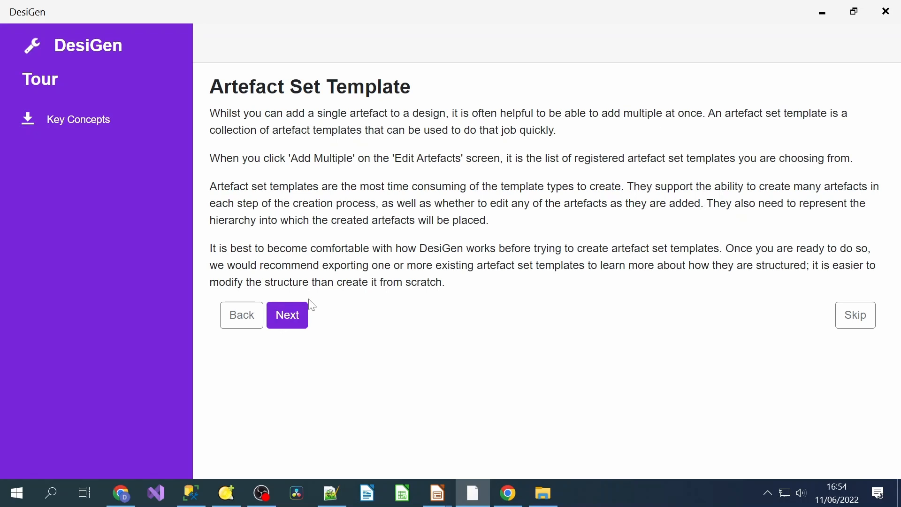
click(296, 320)
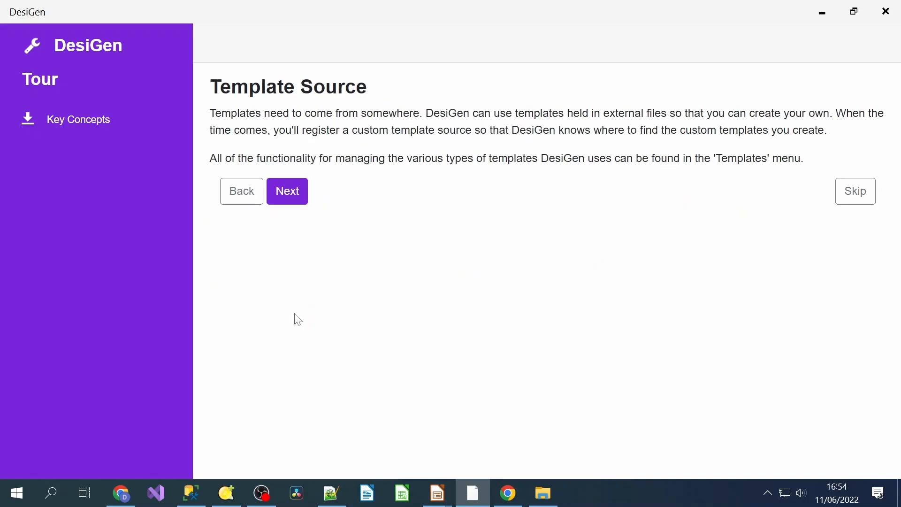
click(302, 197)
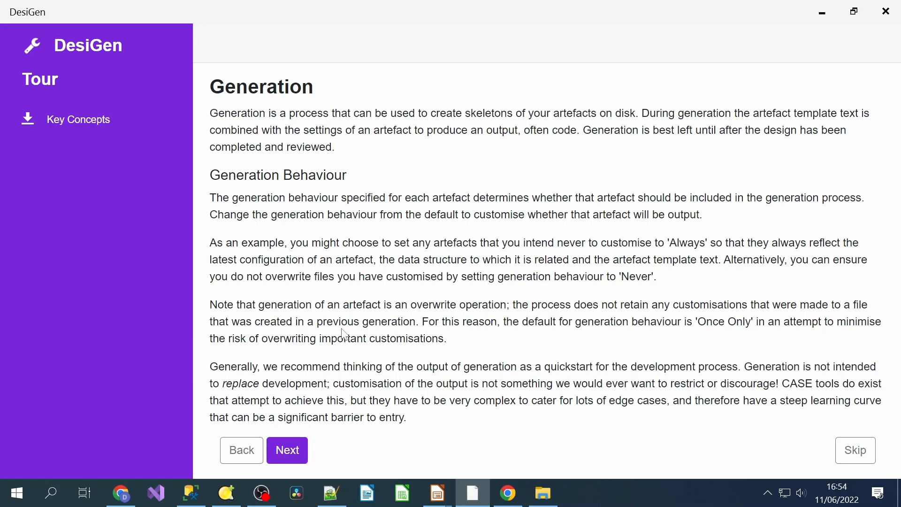
click(293, 454)
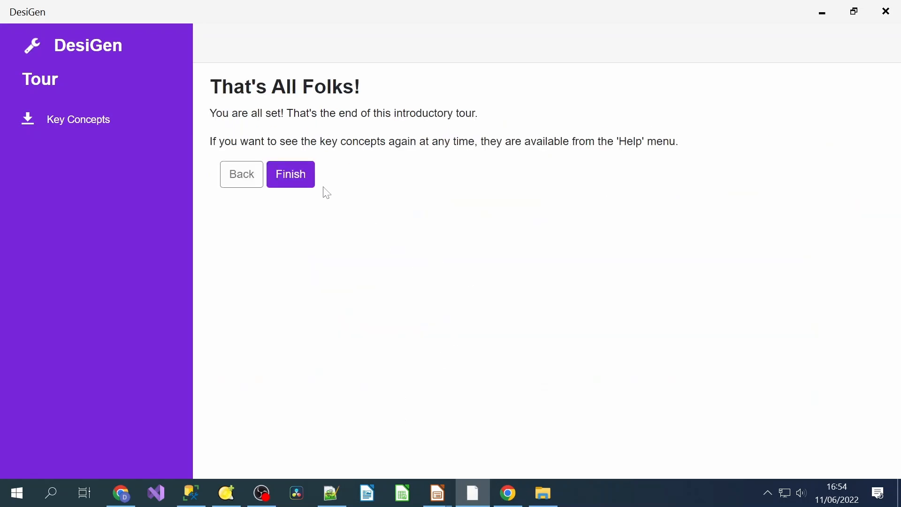
click(313, 181)
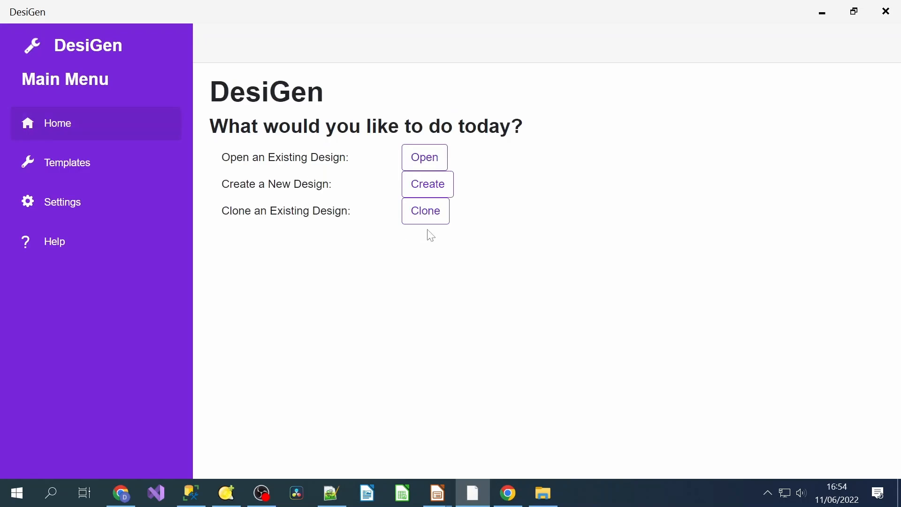